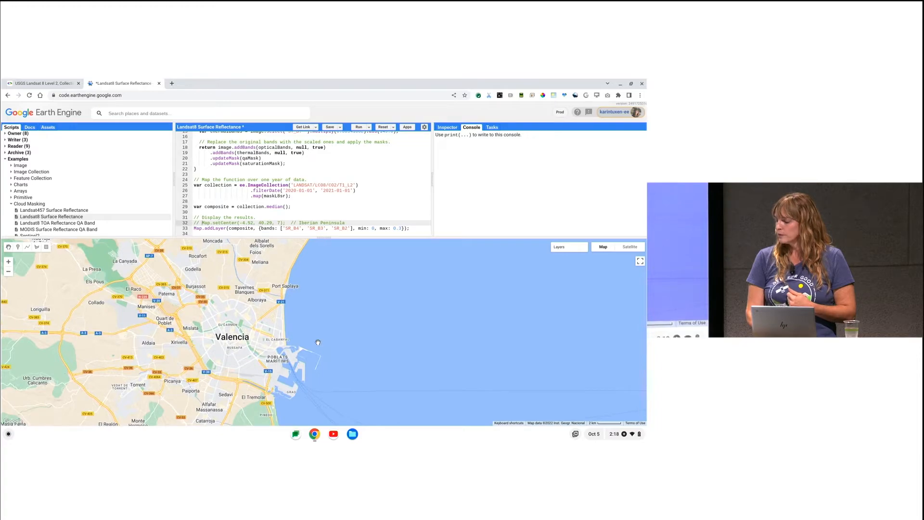
Step: Create a point geometry layer over the Valencia area, name it urban and import it as a FeatureCollection
click(8, 272)
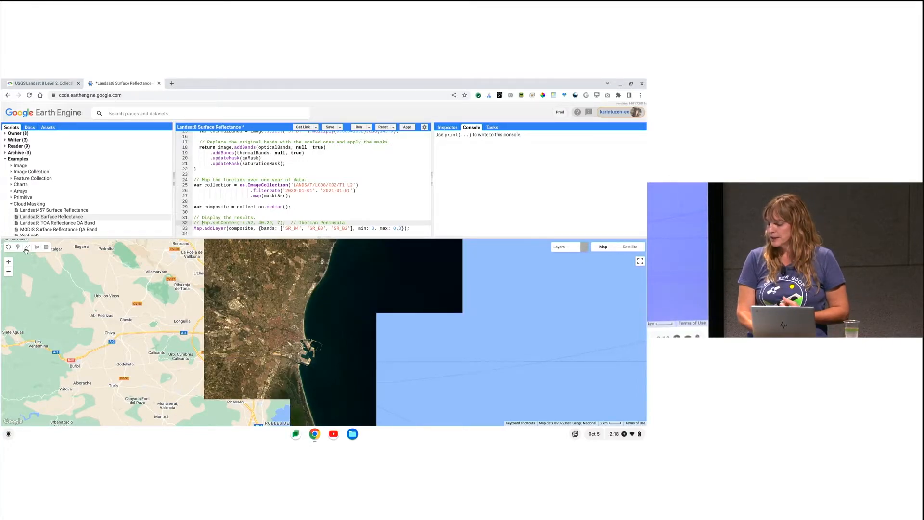
drag(33, 236, 37, 192)
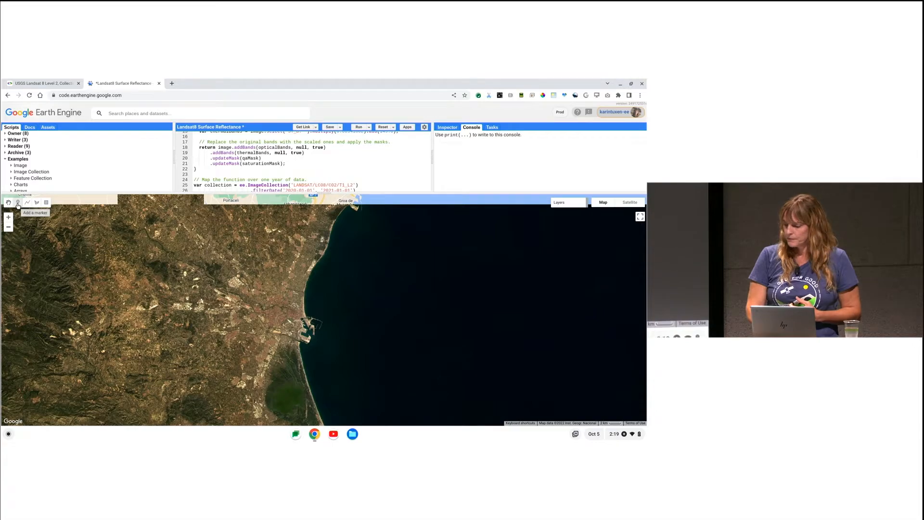
click(18, 203)
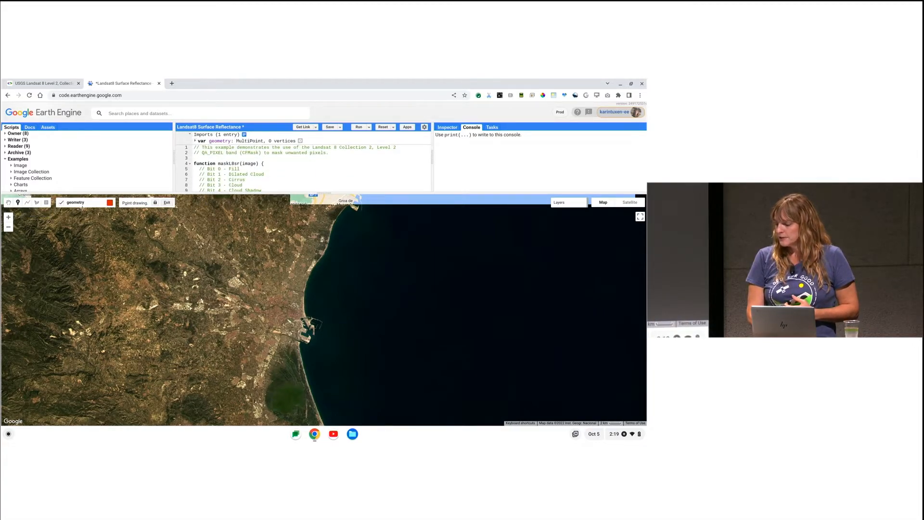
mouse_move(79, 203)
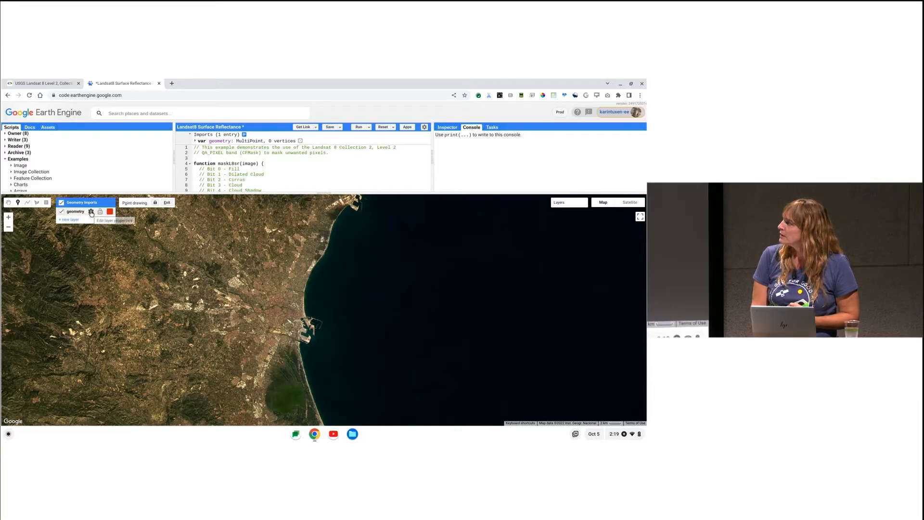
click(91, 212)
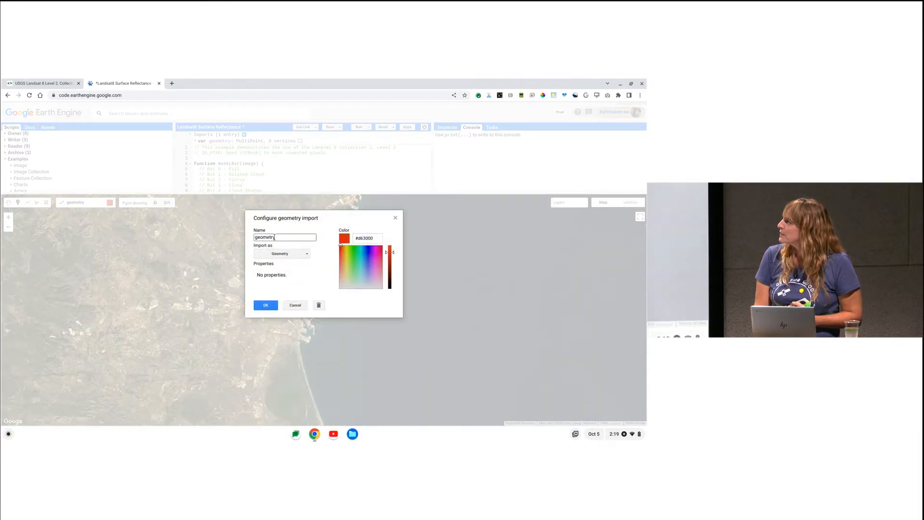
drag(279, 238, 249, 238)
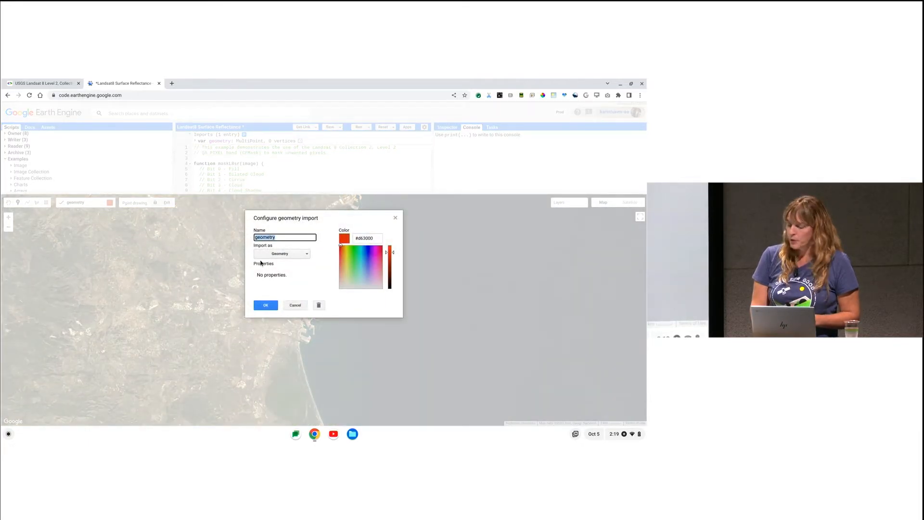
text(urban)
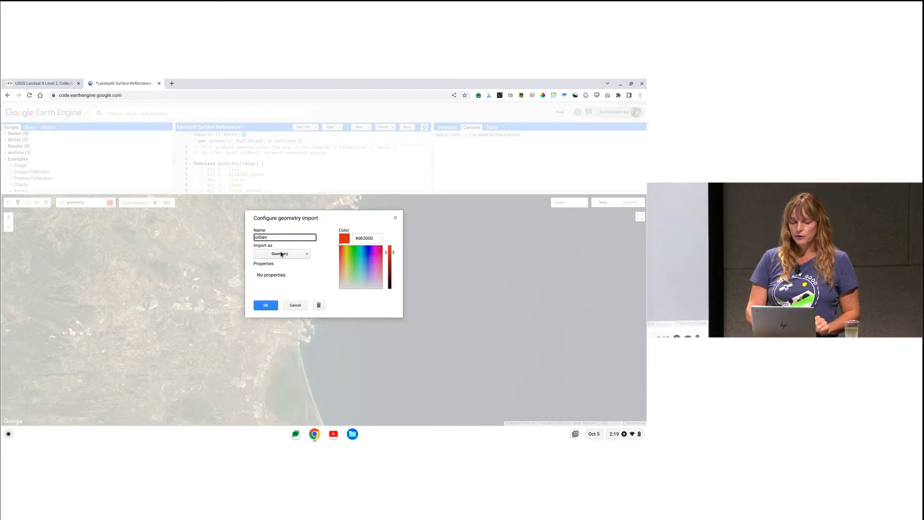
click(281, 254)
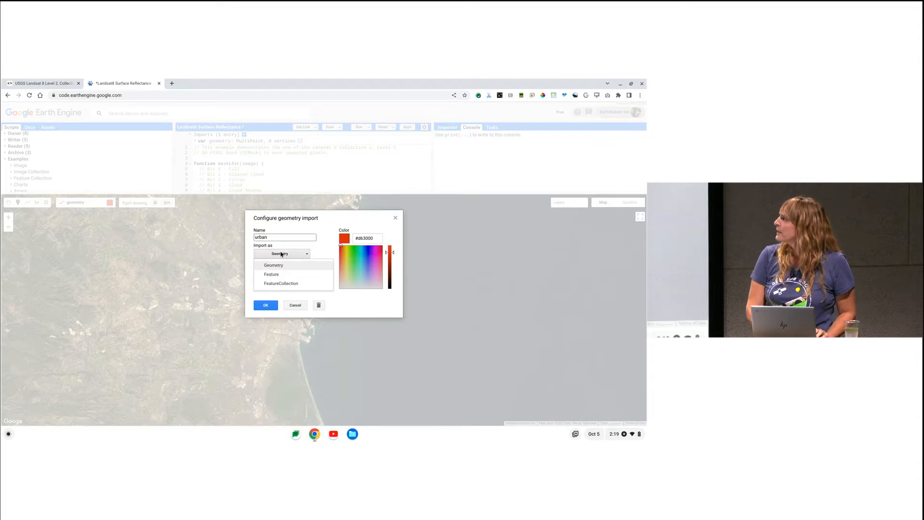
click(284, 287)
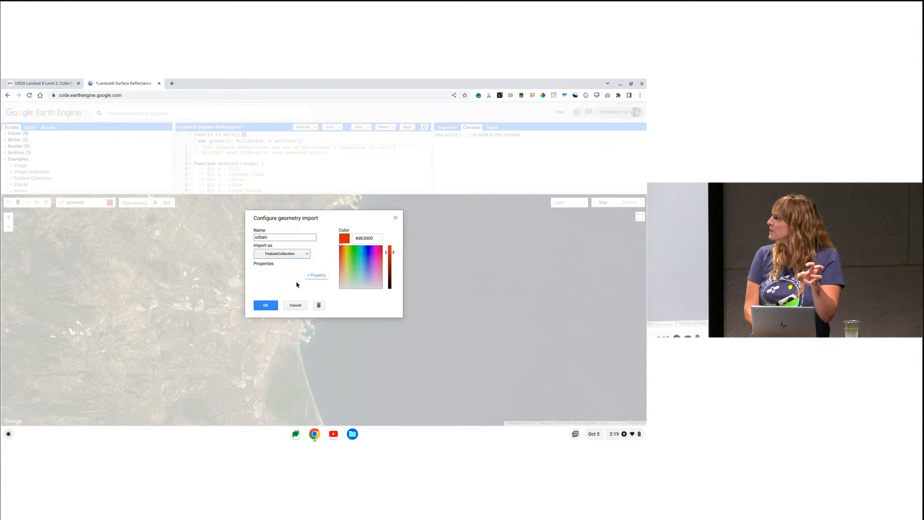
Step: Add a landcover property with value 0 to the urban layer and accept its configuration
click(318, 276)
click(264, 281)
text(landcover)
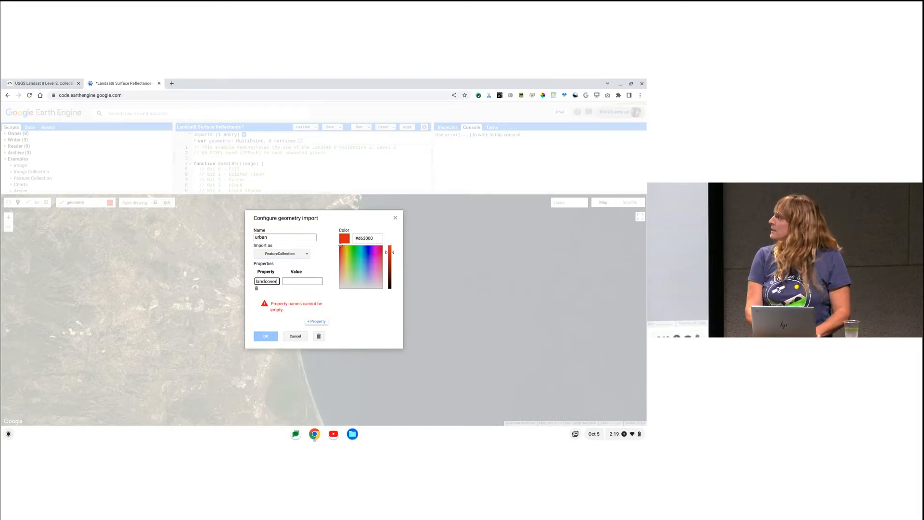
key(Tab)
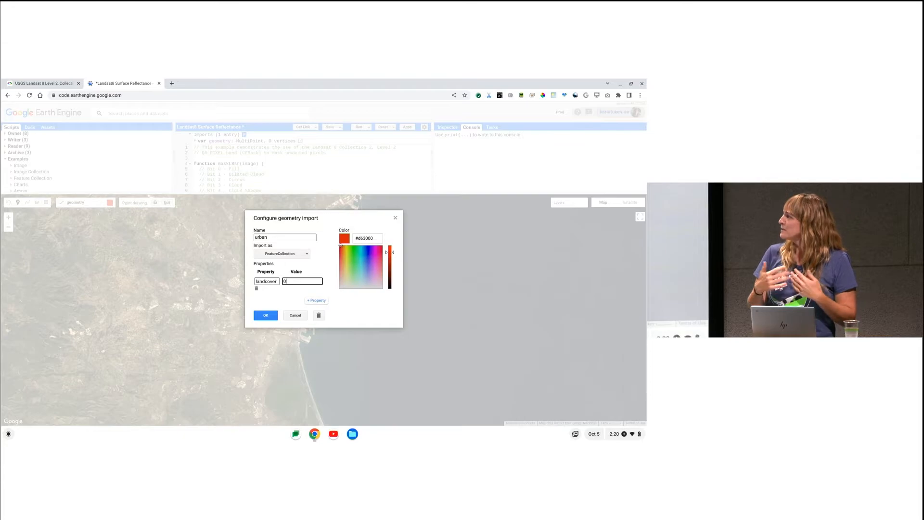
click(266, 316)
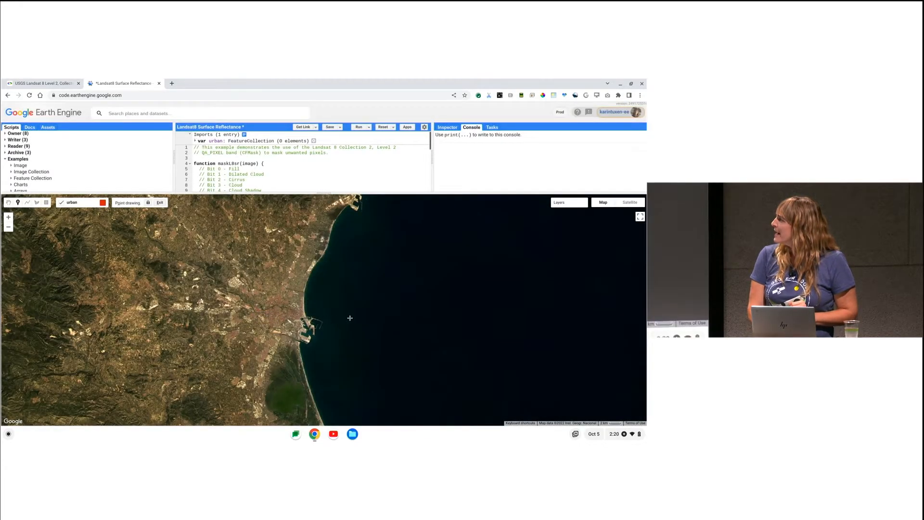
Step: Place nine urban sample points on built-up areas in and around Valencia
click(256, 285)
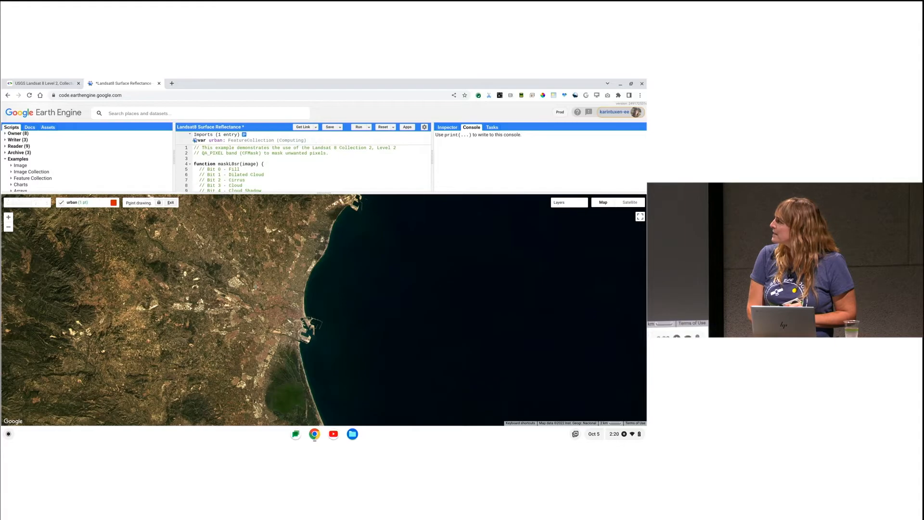
click(272, 313)
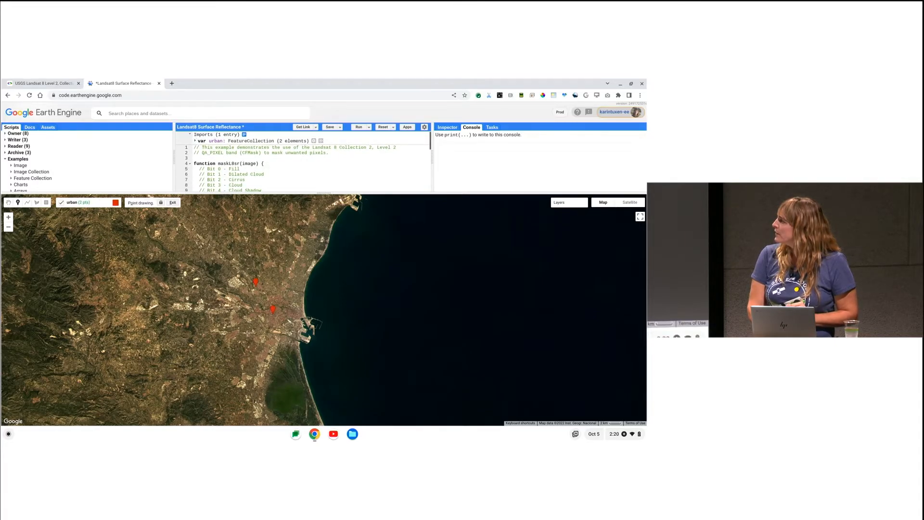
click(230, 333)
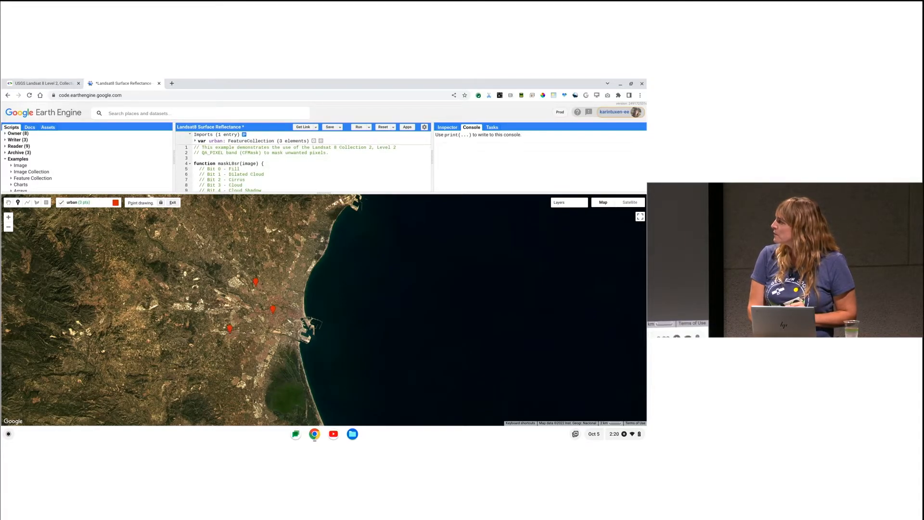
click(261, 357)
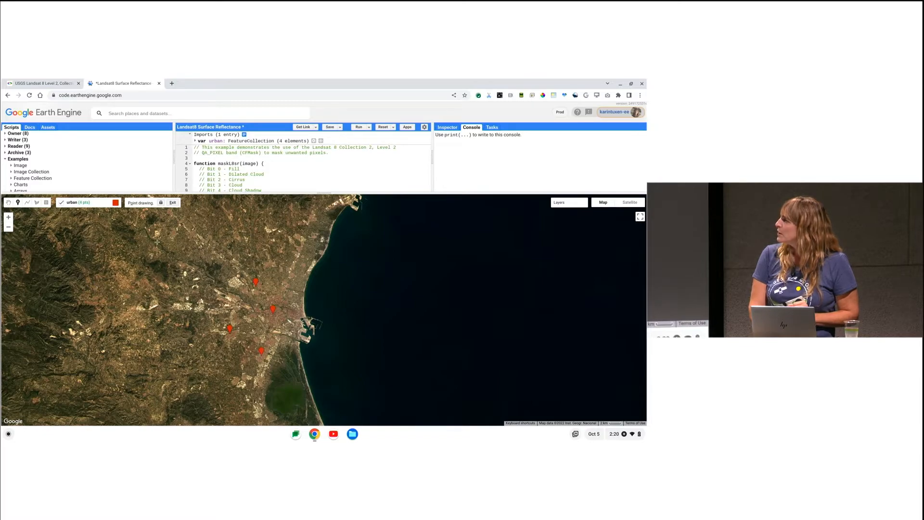
click(125, 281)
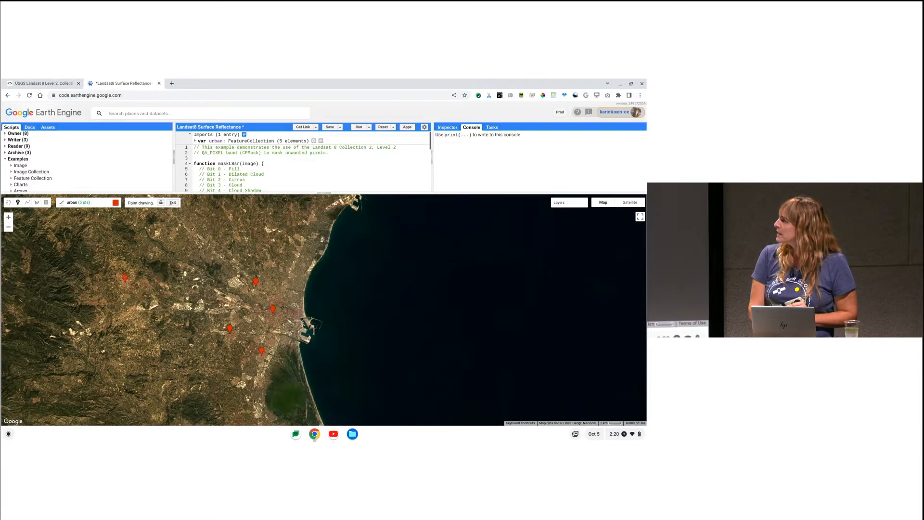
click(298, 235)
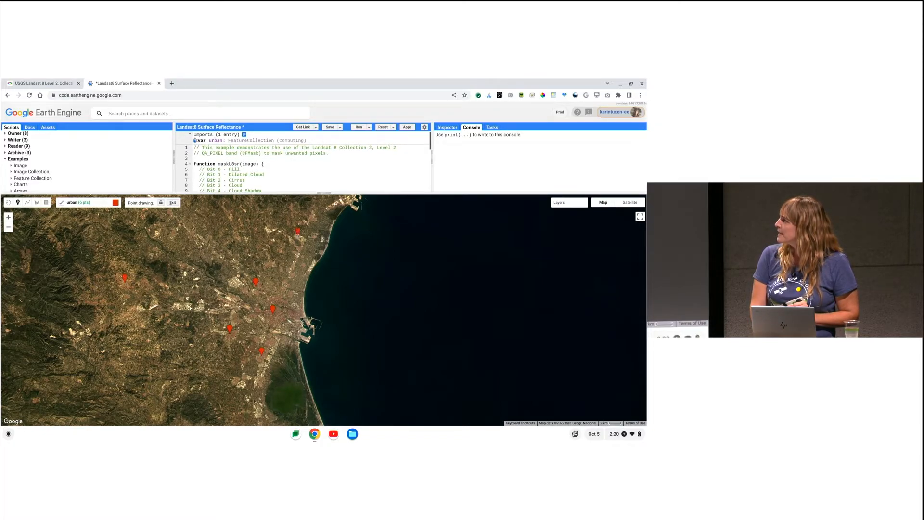
click(269, 264)
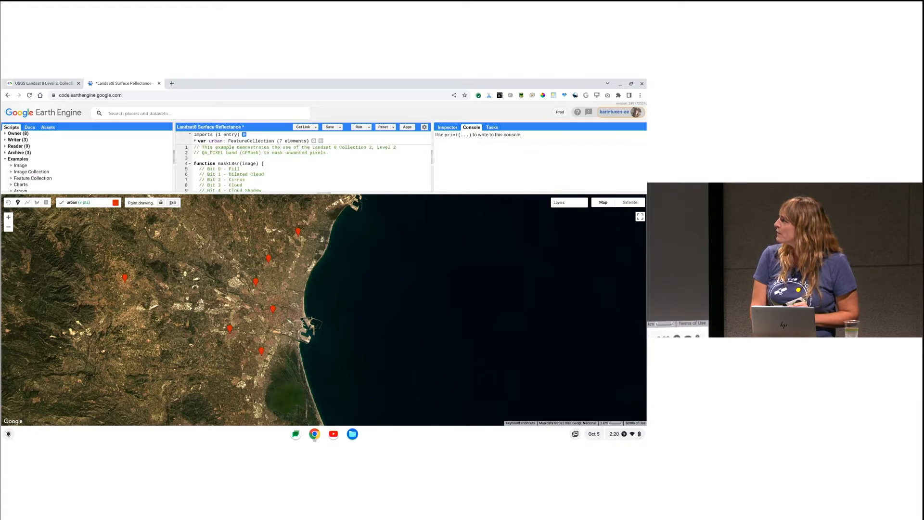
click(310, 270)
click(233, 281)
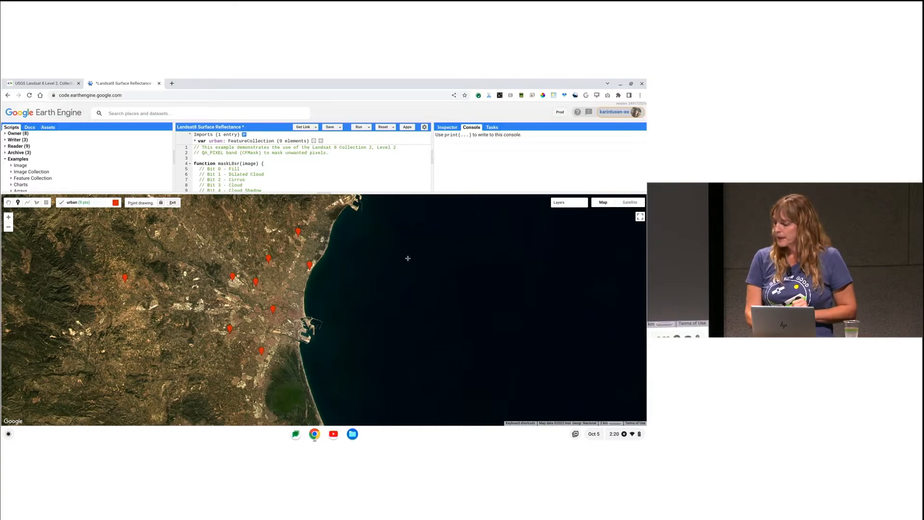
Step: Add a second geometry layer, name it vegetation and set it to import as a FeatureCollection
mouse_move(77, 203)
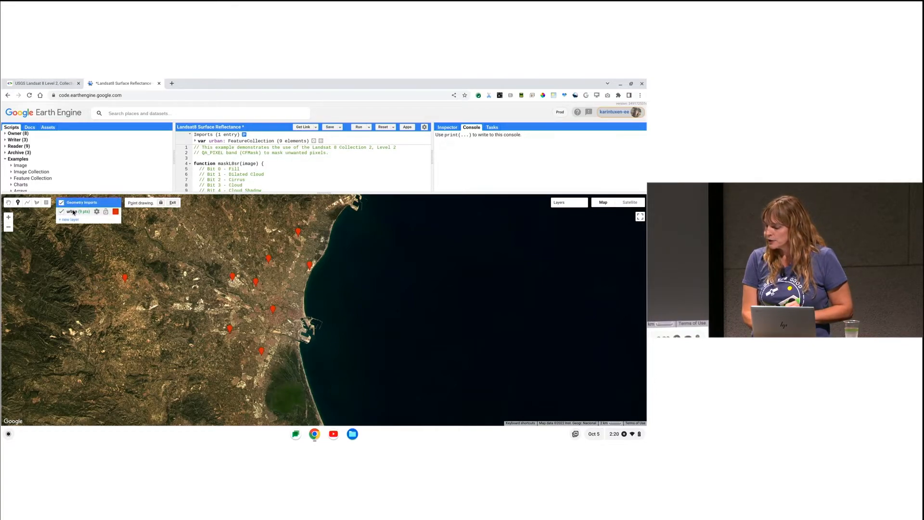
click(72, 220)
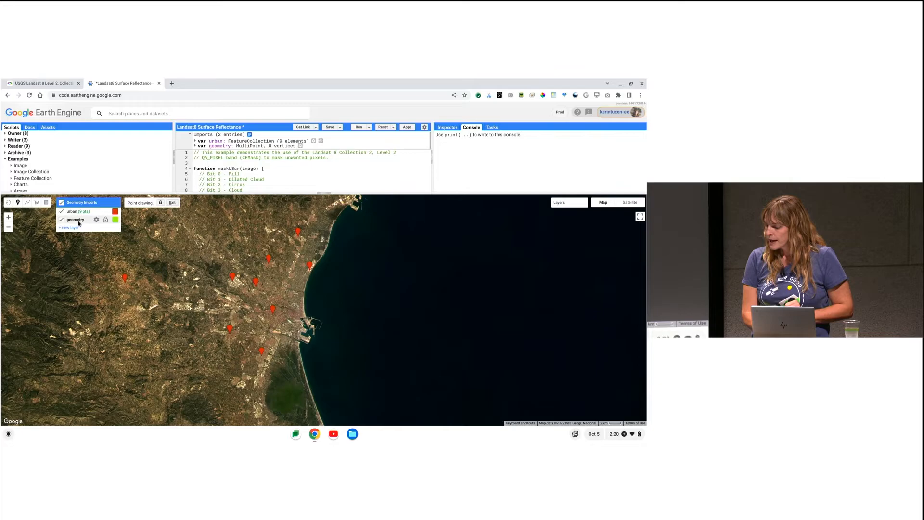
click(96, 220)
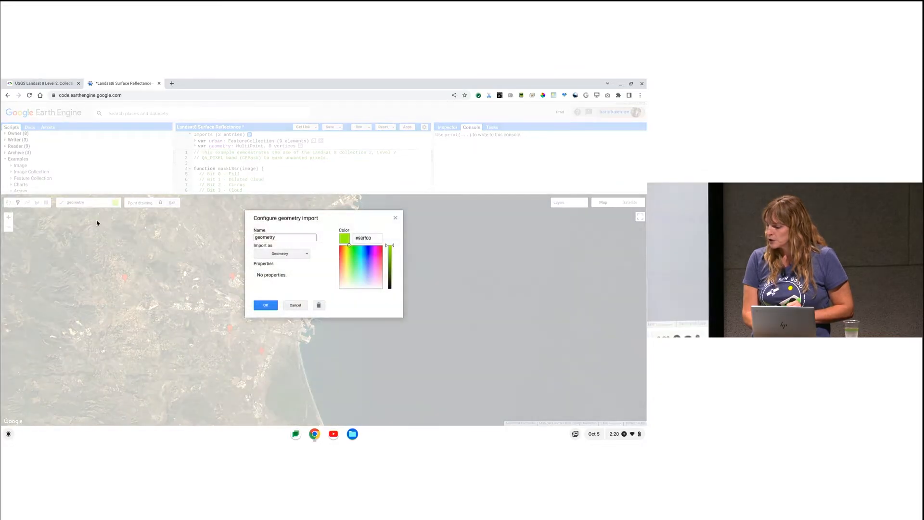
double_click(260, 238)
text(vwe)
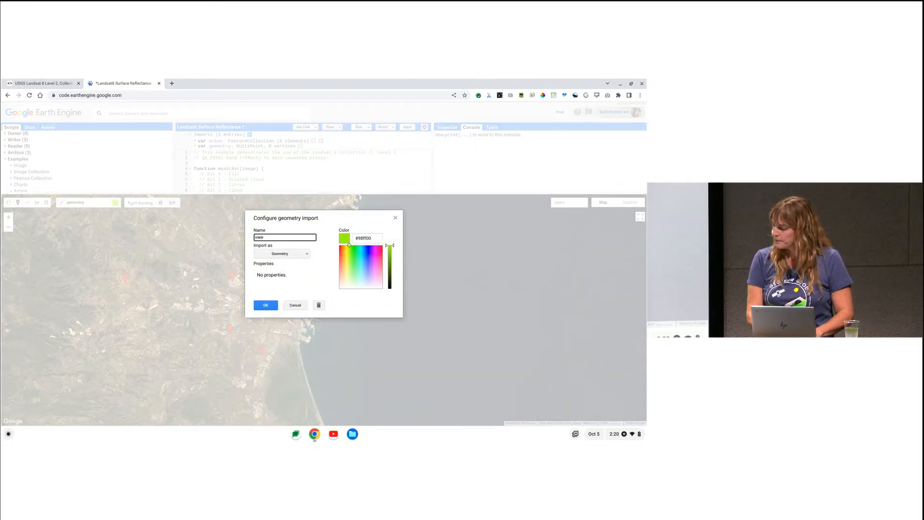
text(geg)
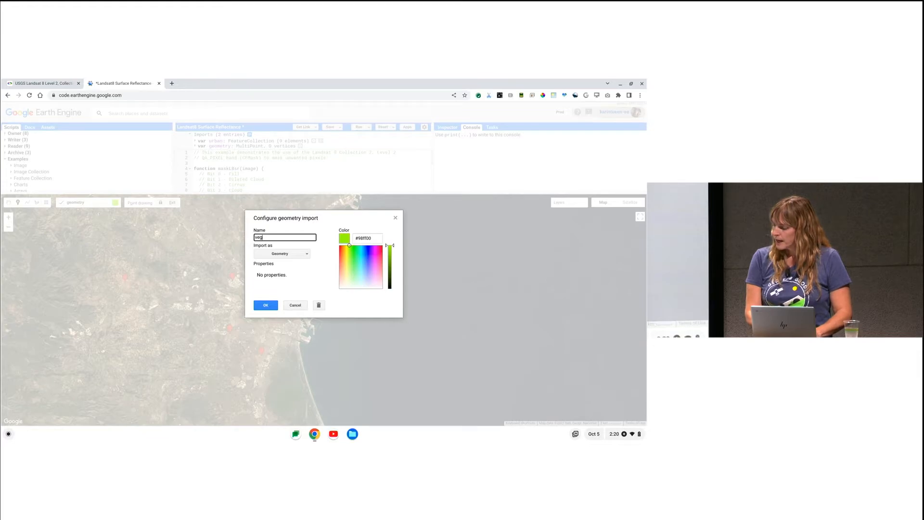
text(egattation)
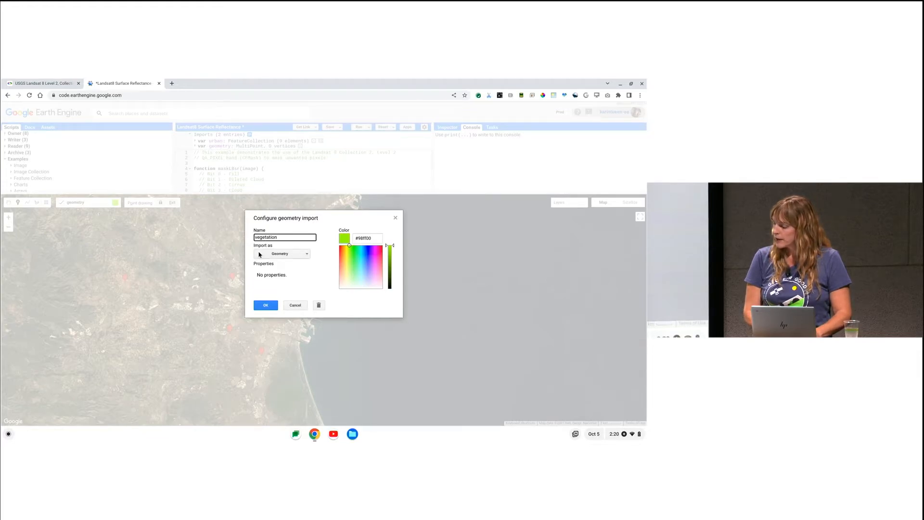
click(267, 254)
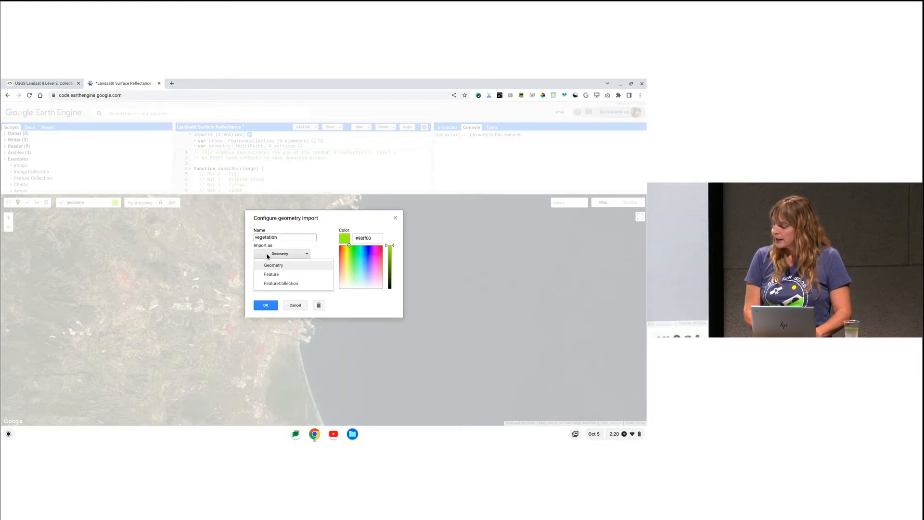
click(274, 284)
Step: Give the vegetation layer a landcover property and accept its configuration
click(309, 280)
click(266, 281)
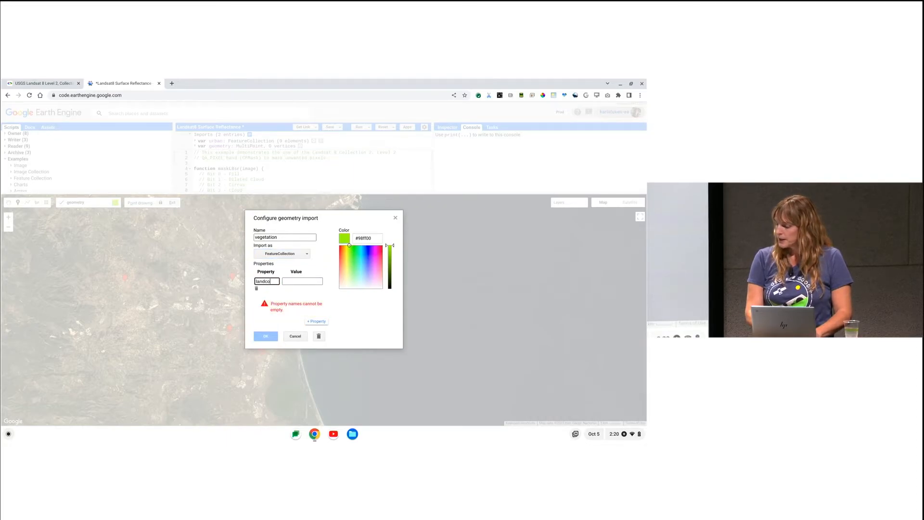
click(297, 281)
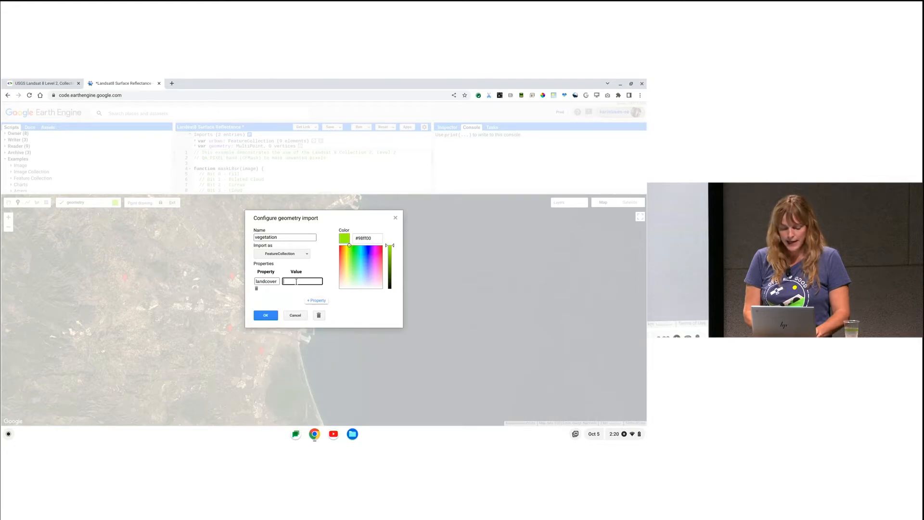
click(265, 317)
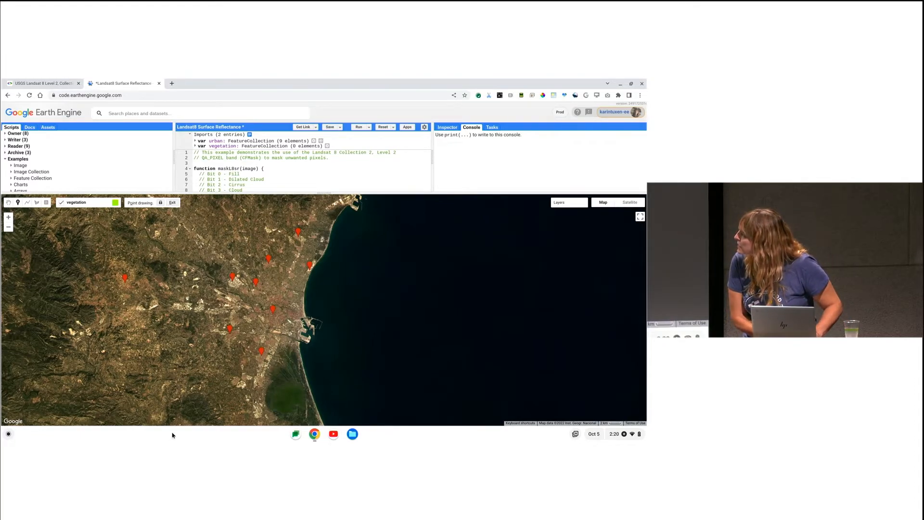
Step: Place three vegetation sample points on the dark green areas west and southwest of Valencia
click(191, 410)
click(62, 410)
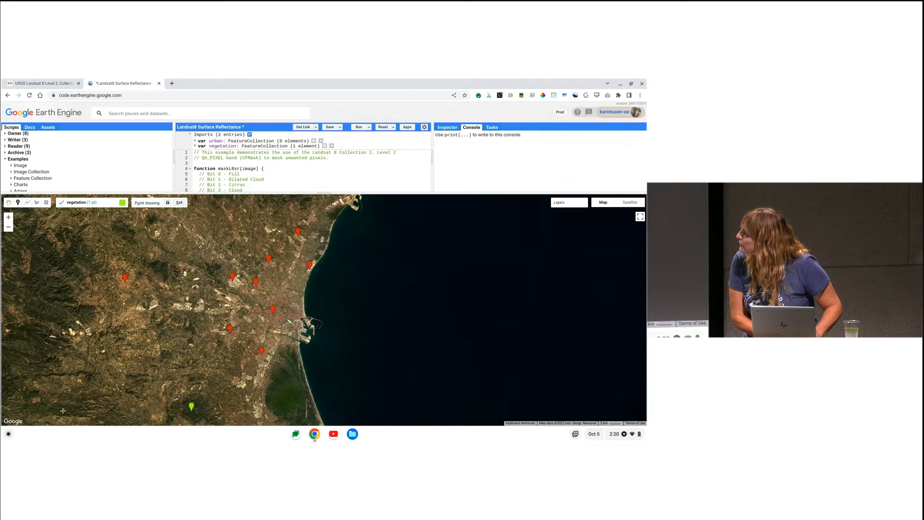
click(63, 313)
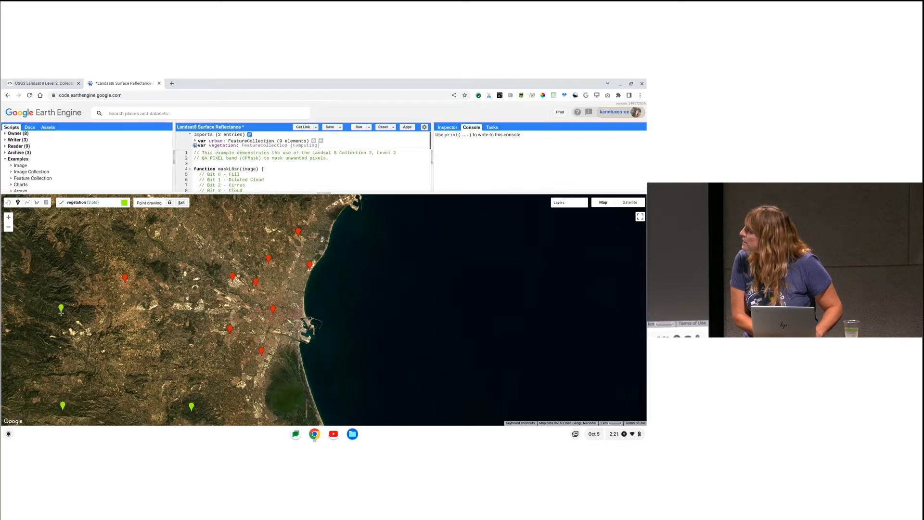
Step: Add a third geometry layer, name it water and set it to import as a FeatureCollection
mouse_move(88, 221)
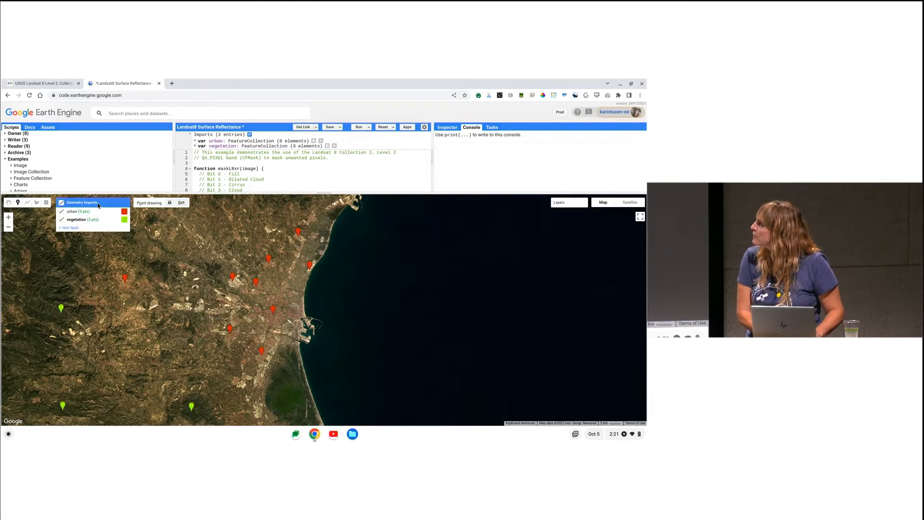
click(76, 227)
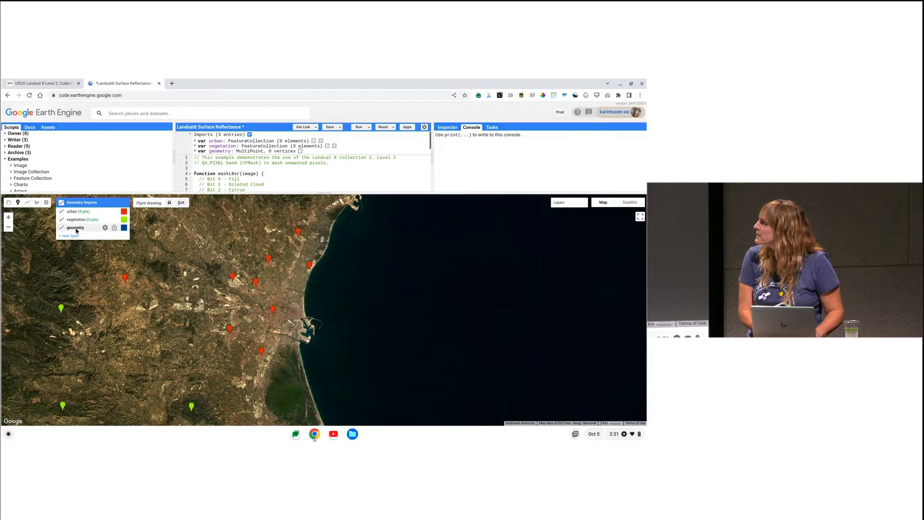
click(105, 228)
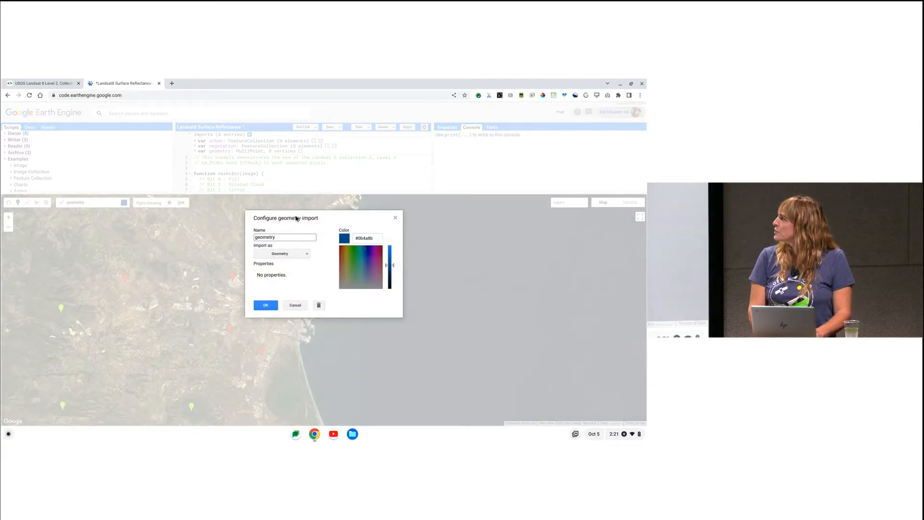
double_click(283, 235)
text(water)
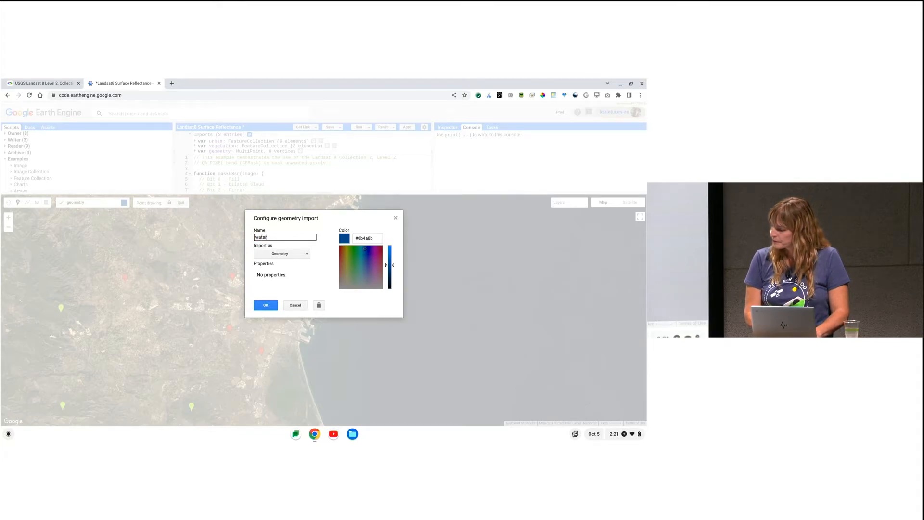
click(281, 254)
click(285, 283)
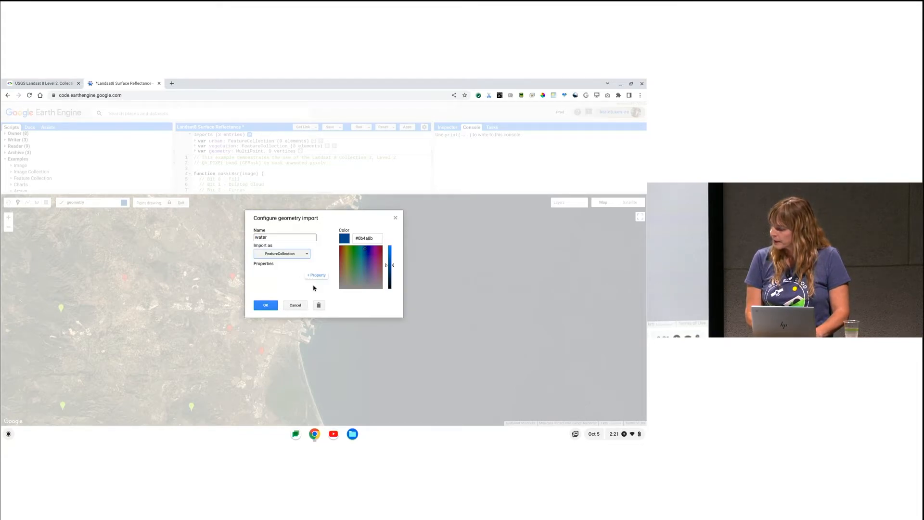
Step: Give the water layer a landcover property with value 2 and accept its configuration
click(316, 279)
click(267, 281)
text(landcover)
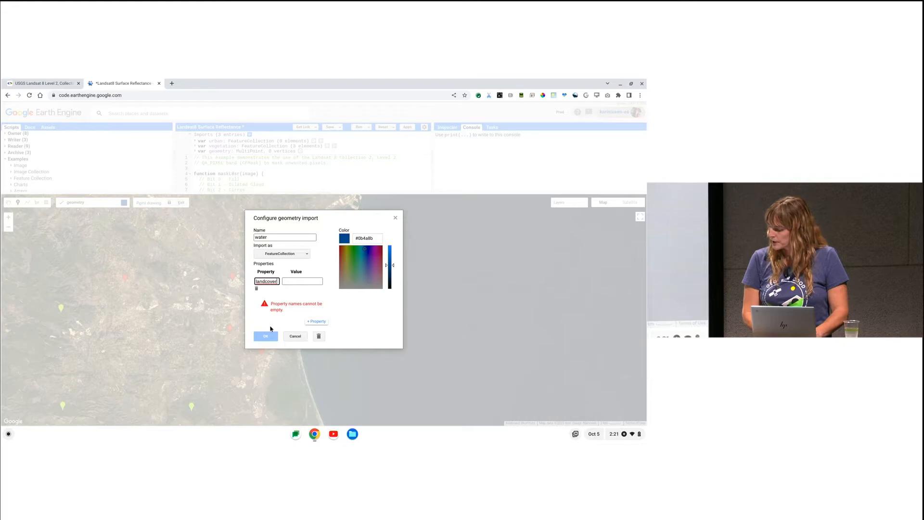
key(Tab)
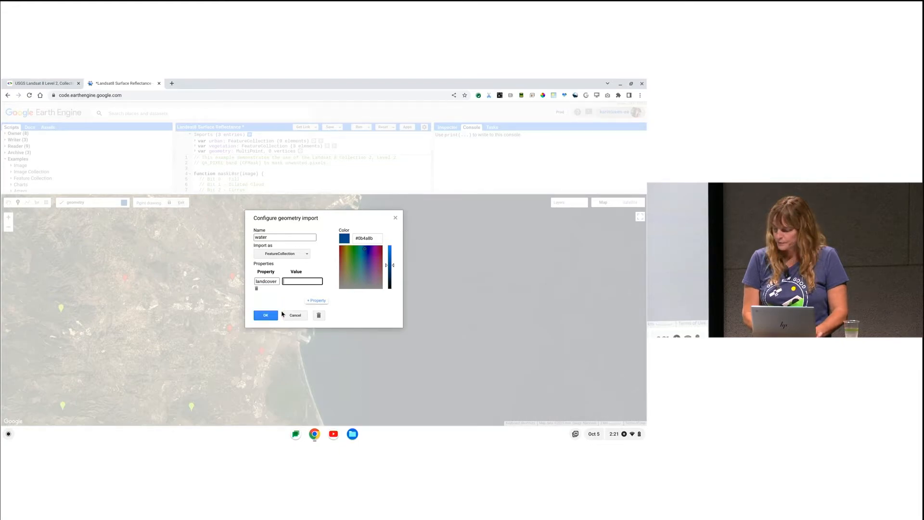
text(2)
click(265, 315)
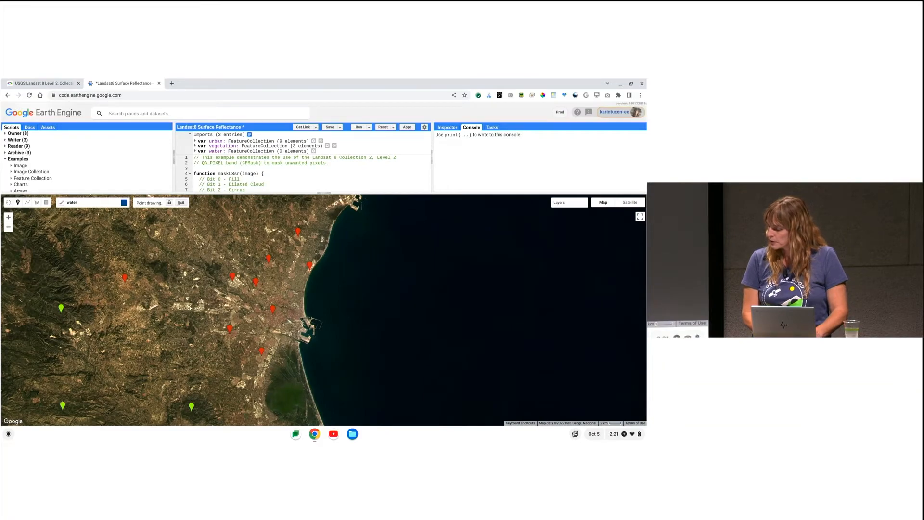
Step: Place four water sample points in the sea east of Valencia
click(335, 278)
click(380, 316)
click(407, 292)
click(406, 288)
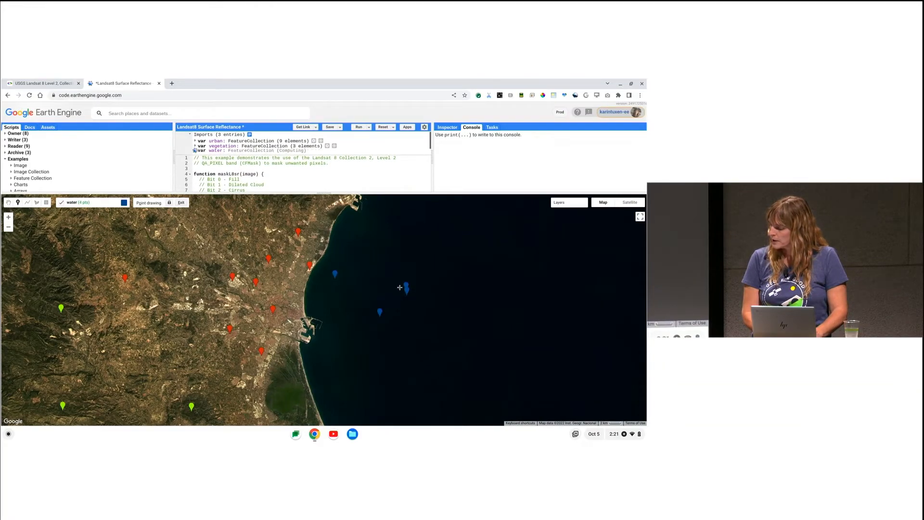
Step: Add a fourth geometry layer, name it bare and set it to import as a FeatureCollection
click(68, 203)
click(74, 235)
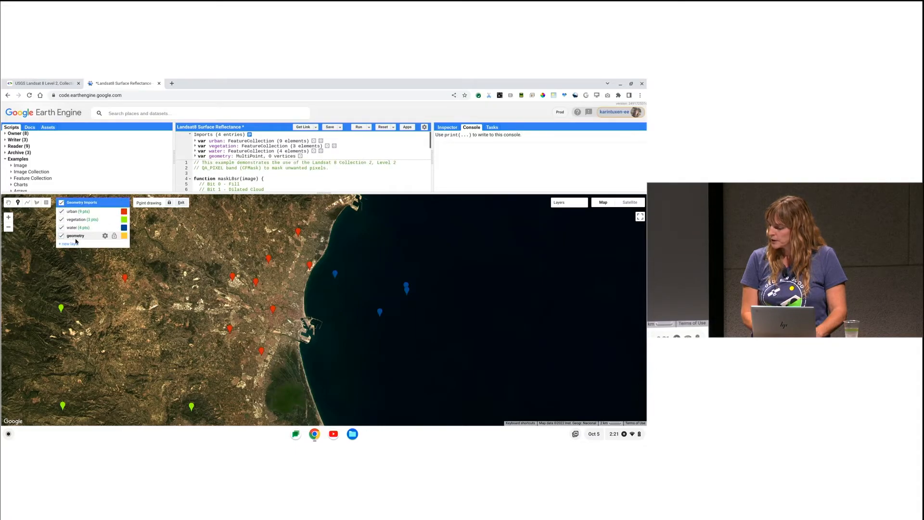
click(104, 236)
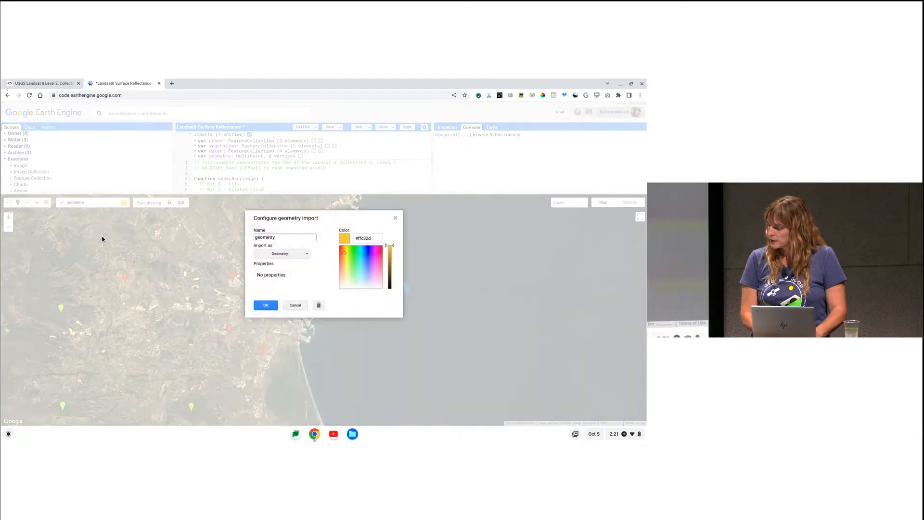
double_click(258, 235)
text(bare)
click(268, 253)
click(276, 283)
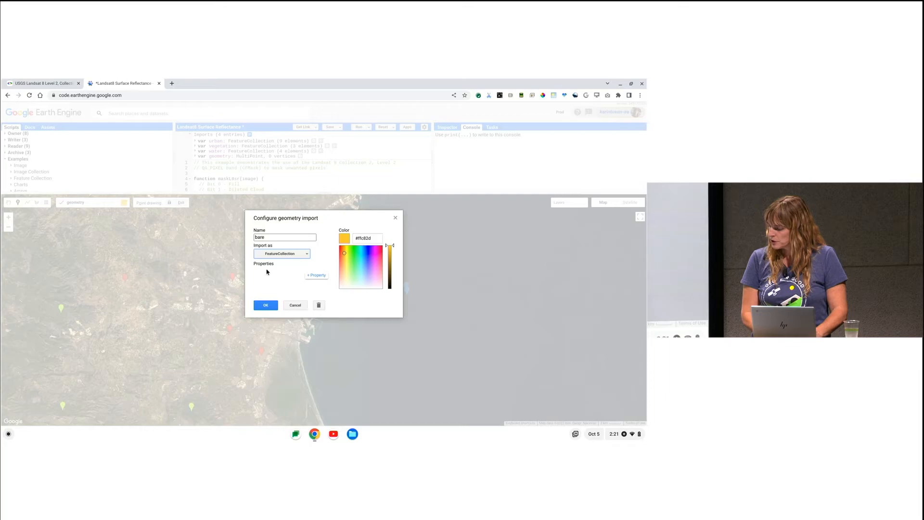
Step: Give the bare layer a landcover property with value 3 and accept its configuration
click(315, 275)
text(lan)
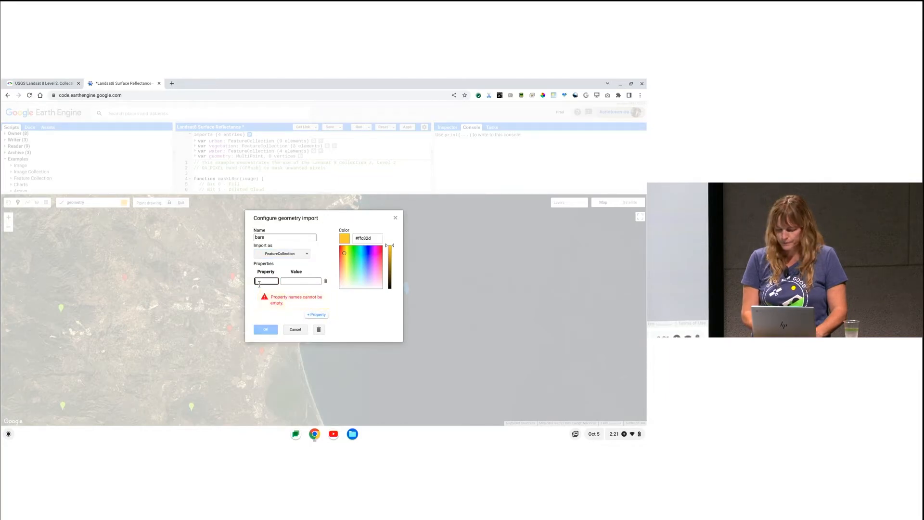
text(dcover)
key(Tab)
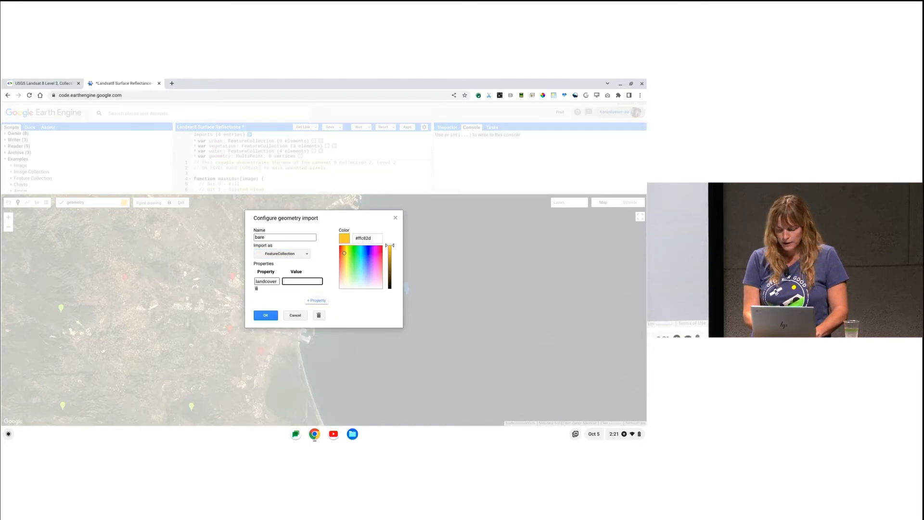
text(3)
click(266, 315)
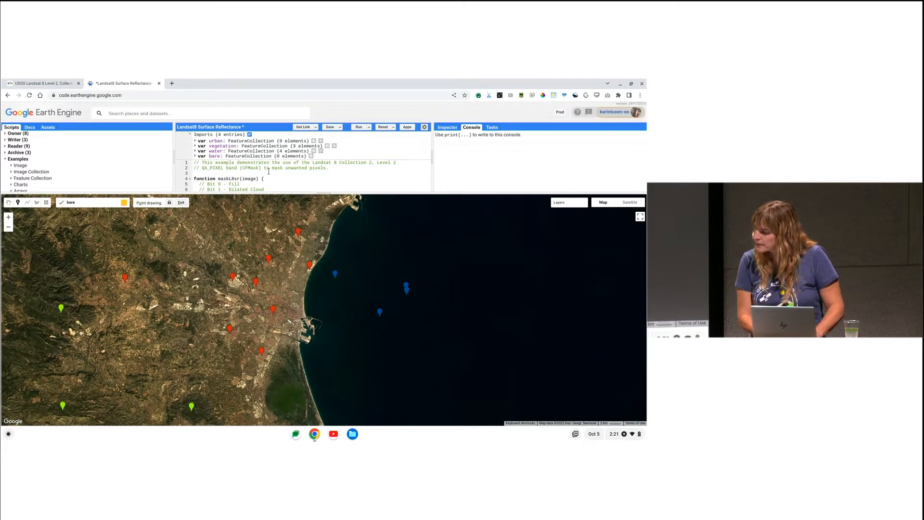
Step: Place three bare sample points on the pale bare-ground patches near the vegetation point west of Valencia
drag(270, 193, 270, 236)
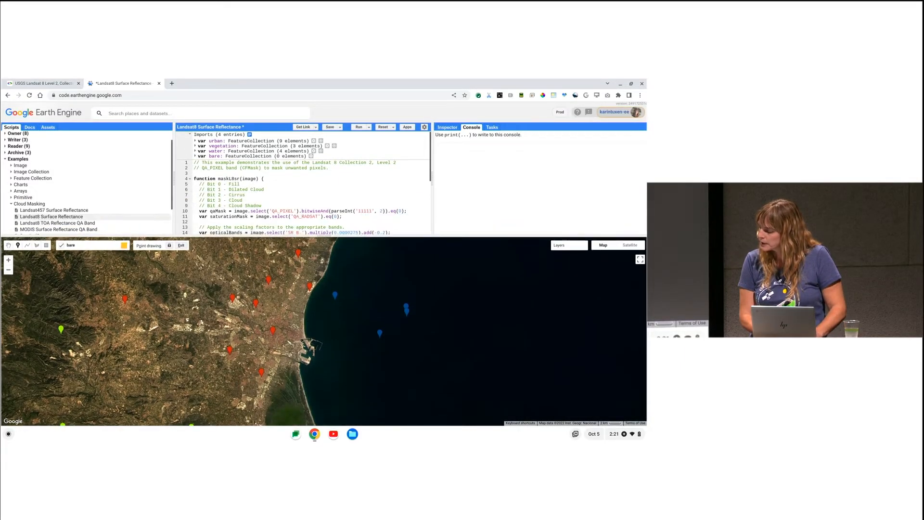
scroll(129, 332, up, 1)
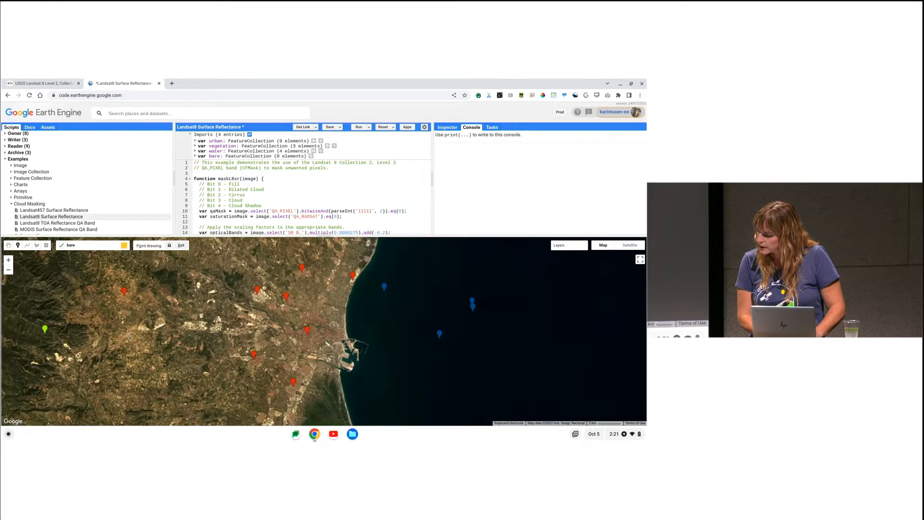
drag(25, 378, 86, 371)
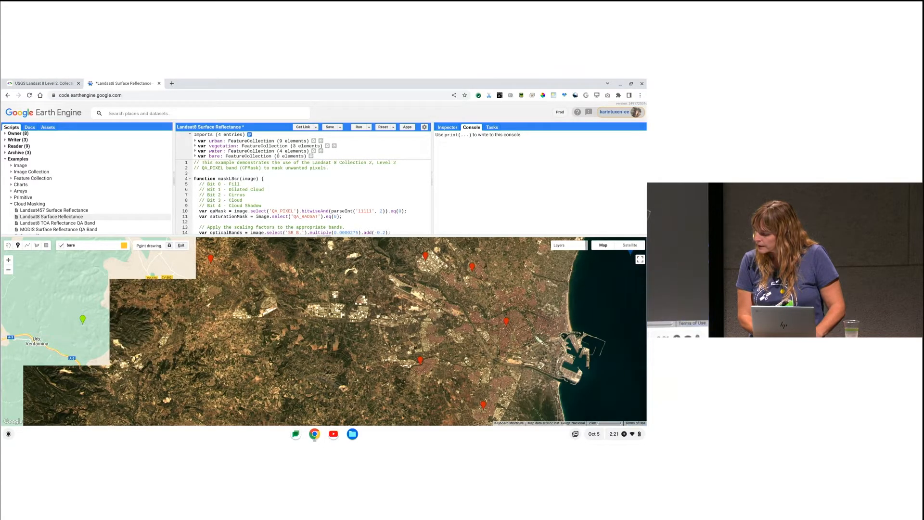
click(114, 342)
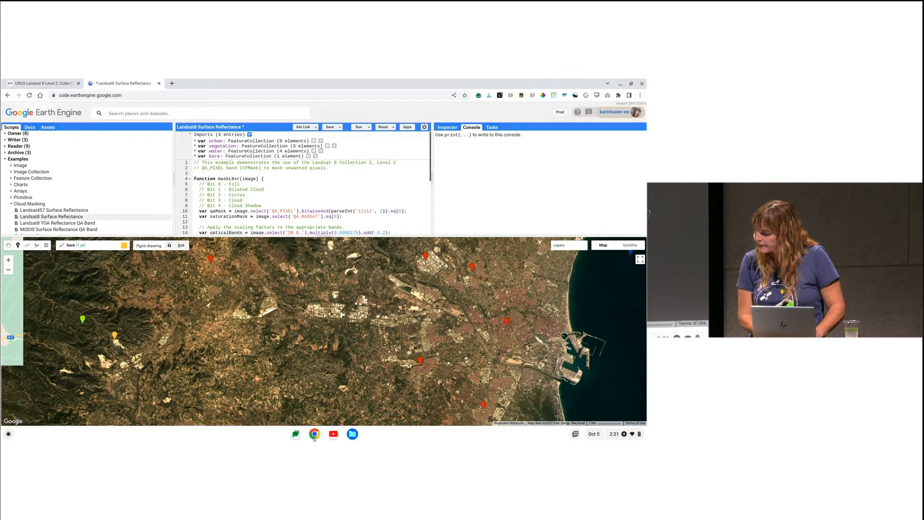
click(103, 362)
click(167, 401)
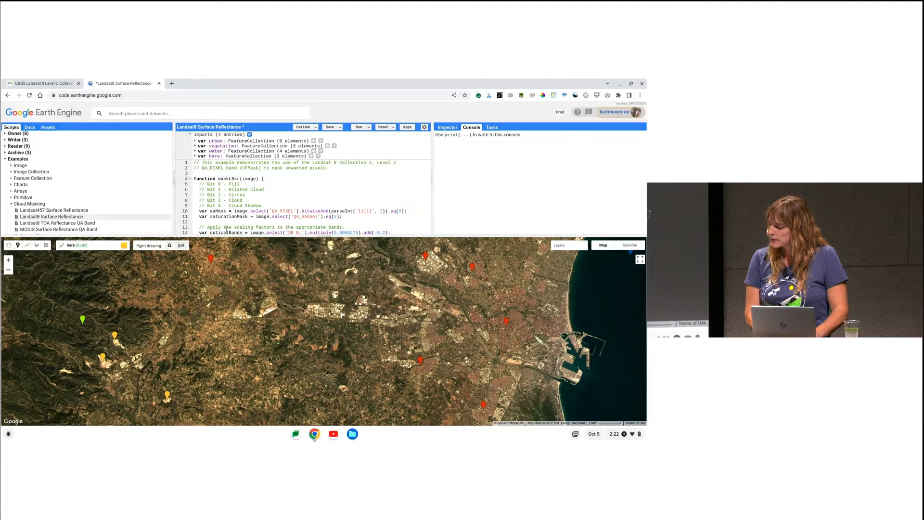
Step: Enlarge the code editor area above the map and exit point drawing
drag(251, 236, 251, 317)
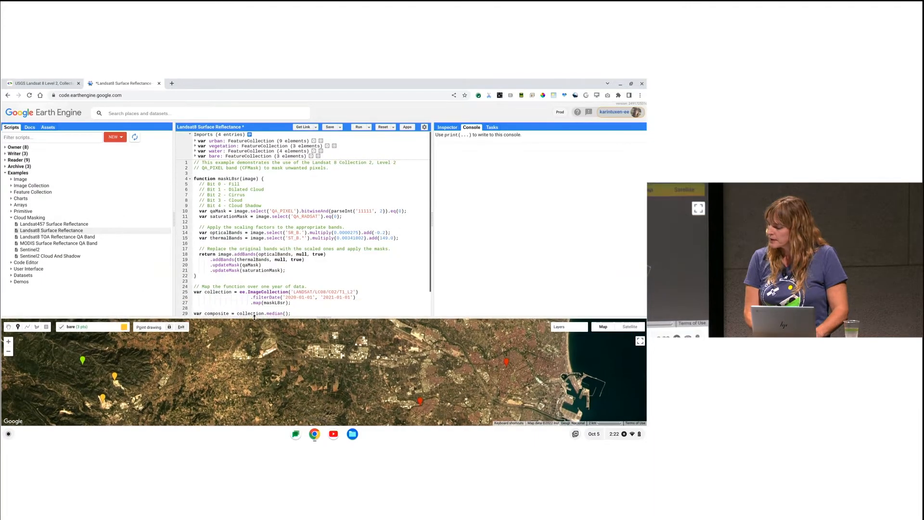
click(181, 327)
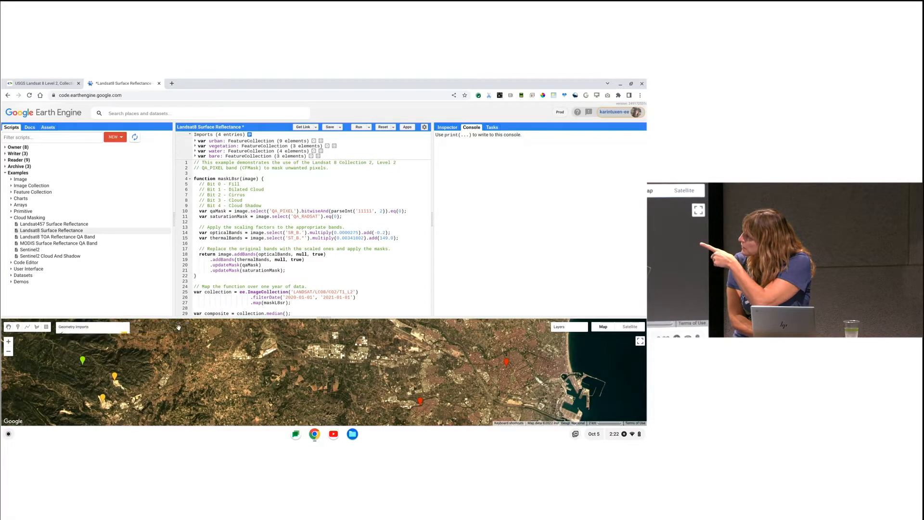
mouse_move(82, 327)
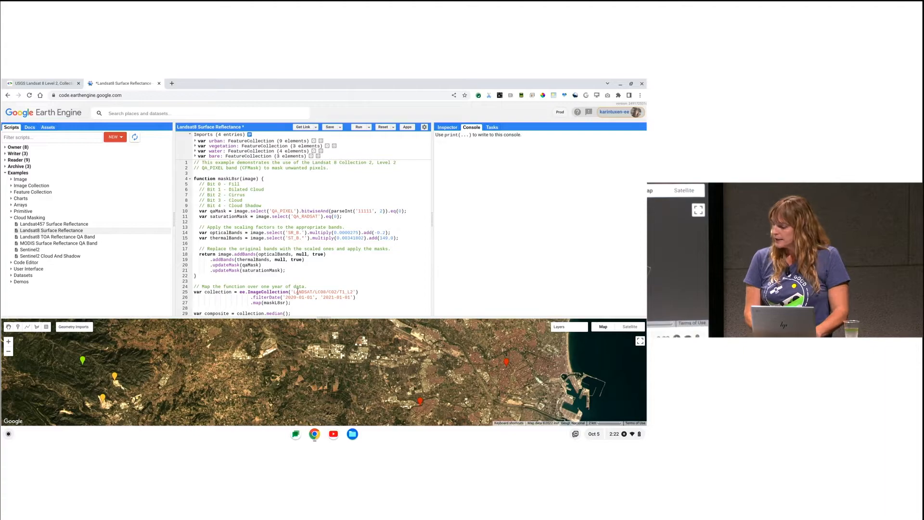
Step: Insert six blank lines below the median composite definition and place the cursor on line 31
scroll(312, 264, down, 1)
click(308, 257)
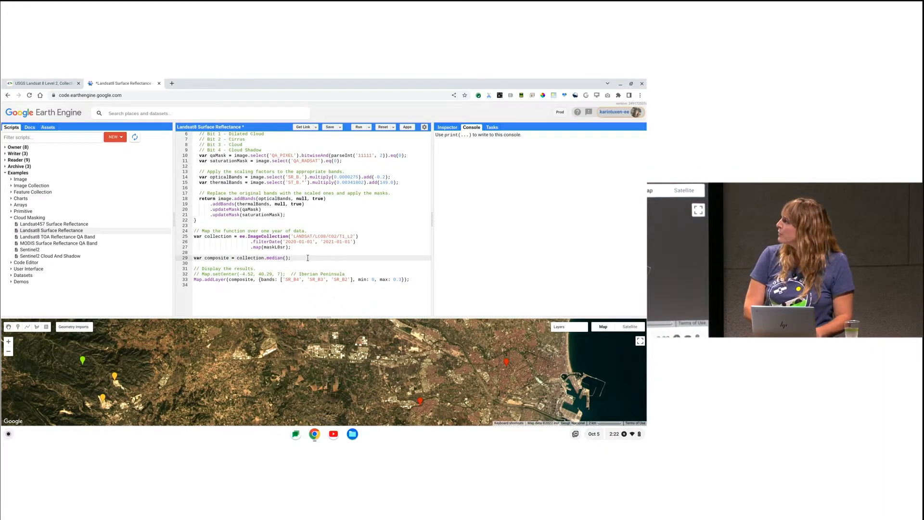
key(Return)
key(Return)
key(Return)
key(Return)
key(Return)
key(Return)
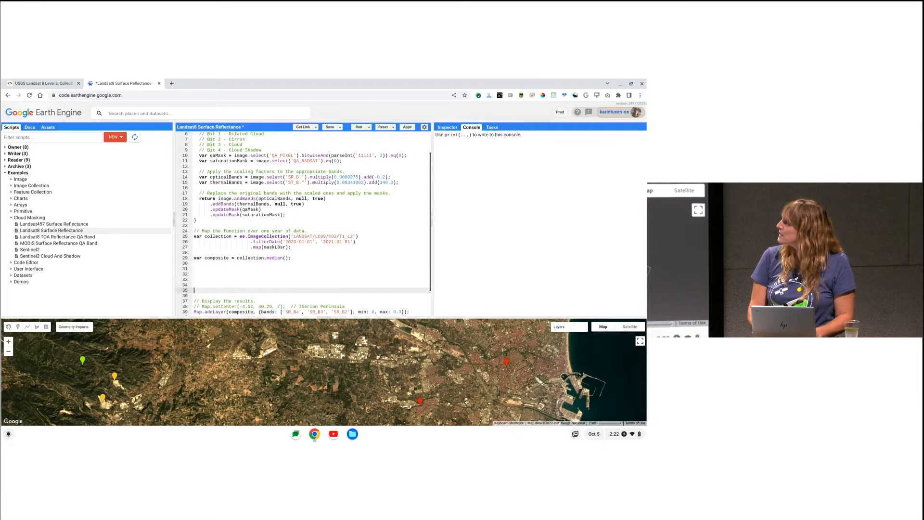
key(Down)
key(Up)
key(Up)
key(Up)
key(Up)
key(Up)
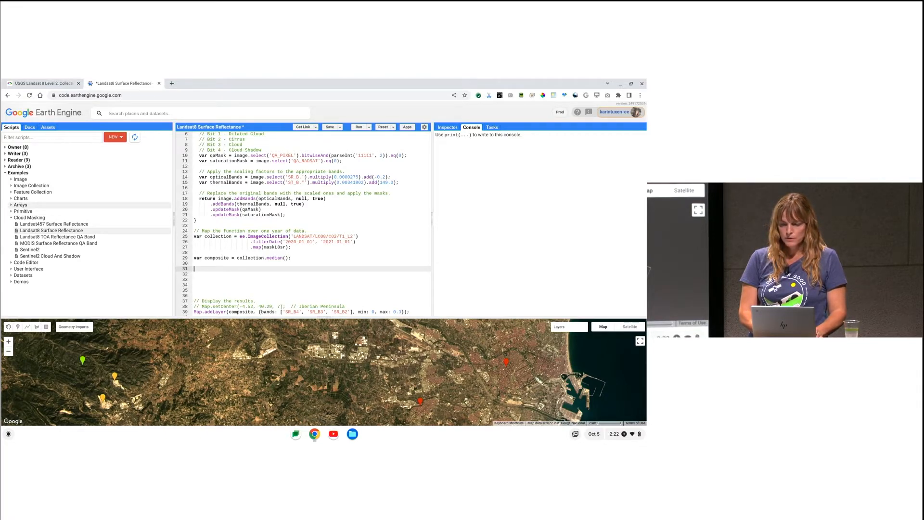
Step: Switch to the Google Slides presentation and show the slide on merging the training data into one FeatureCollection
key(alt+Tab)
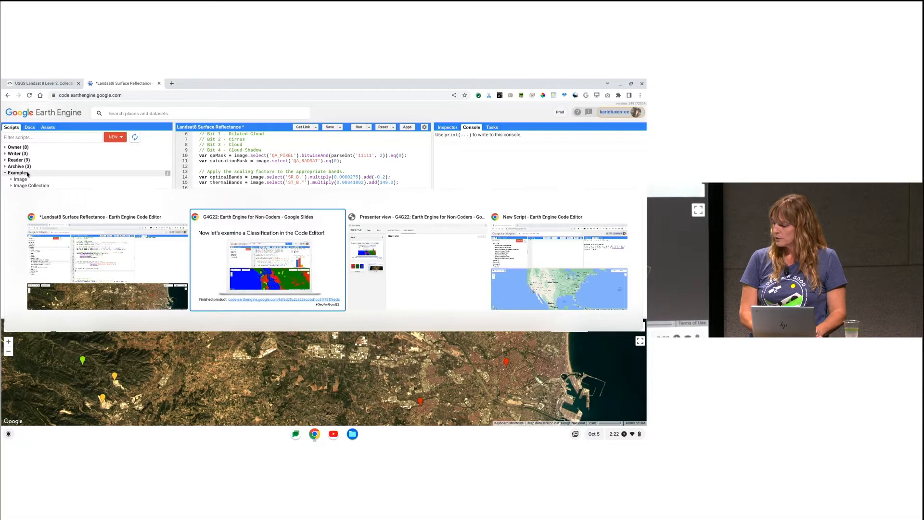
key(Escape)
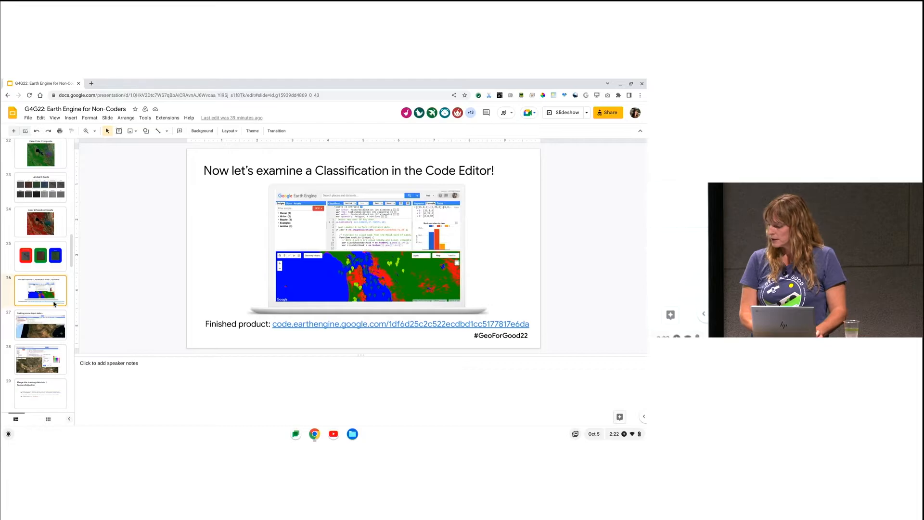
key(Down)
key(Down)
key(Down)
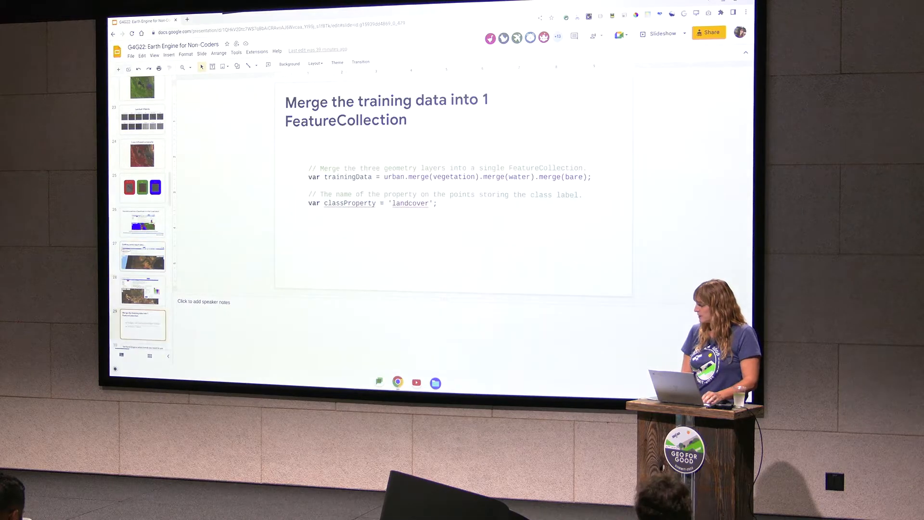
key(Down)
key(Up)
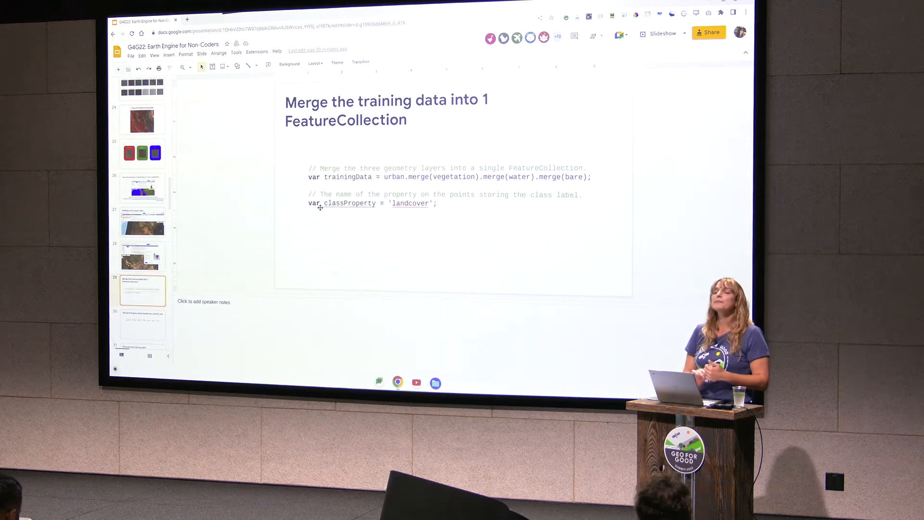